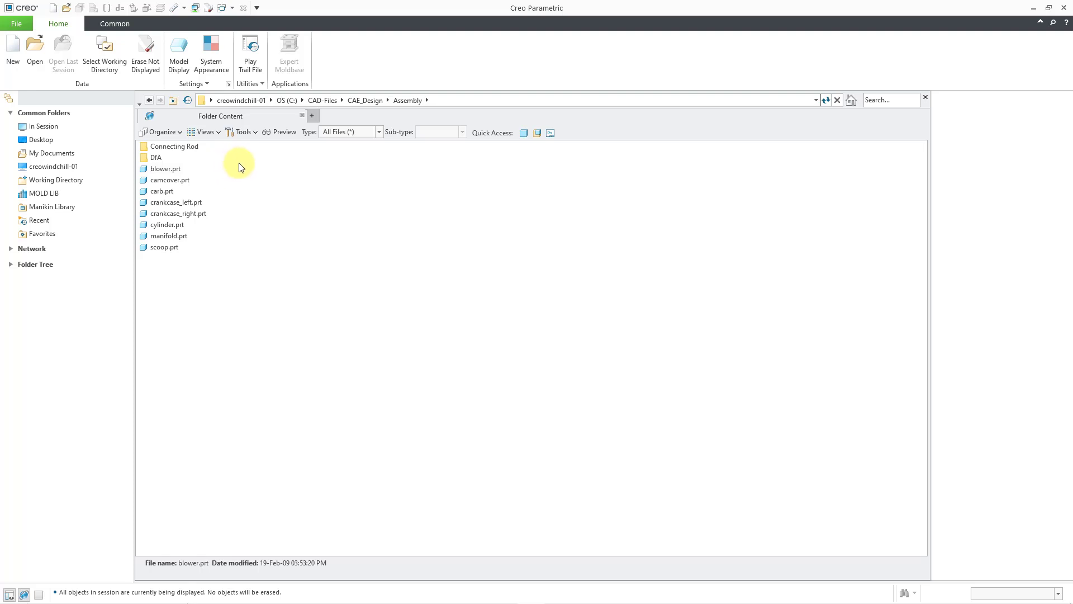
Create a new folder named Embedded inside the Assembly folder
left_click(178, 133)
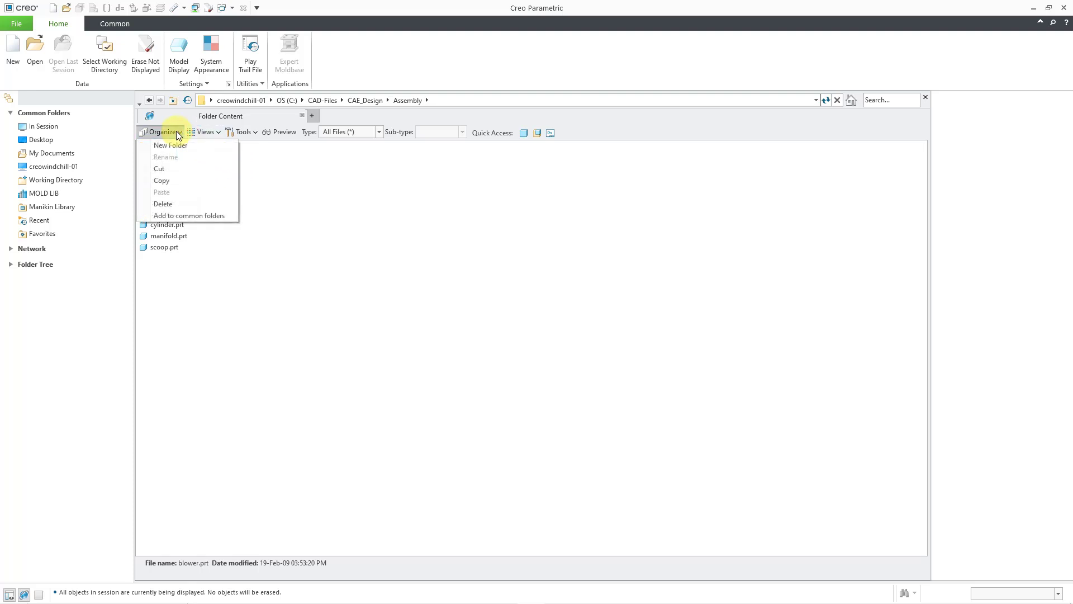
left_click(177, 144)
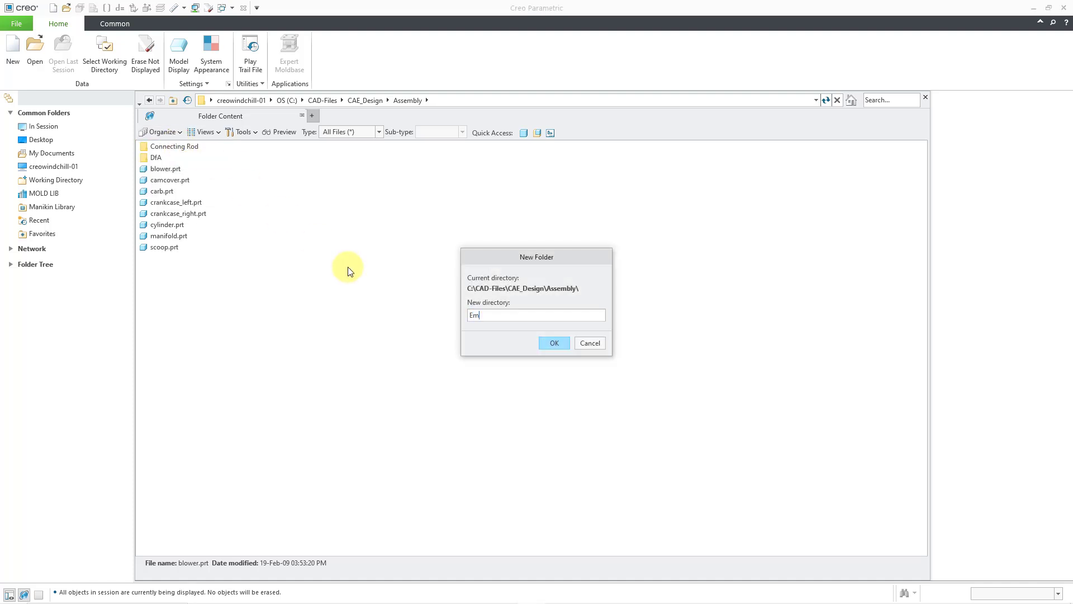
type("Embedded")
left_click(558, 343)
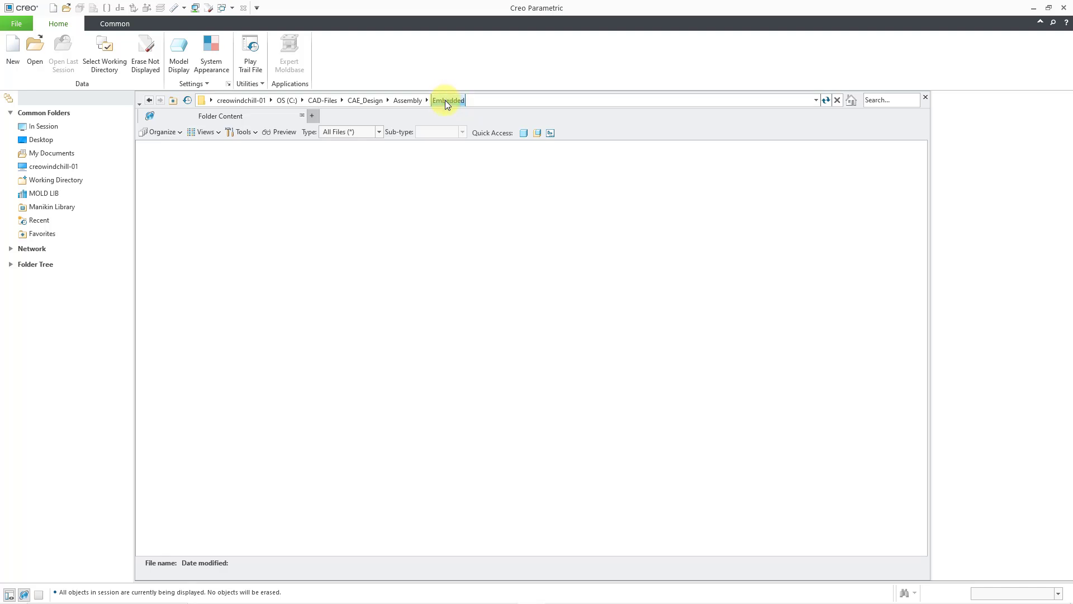
Set the Embedded folder as the working directory and show its contents
left_click(44, 181)
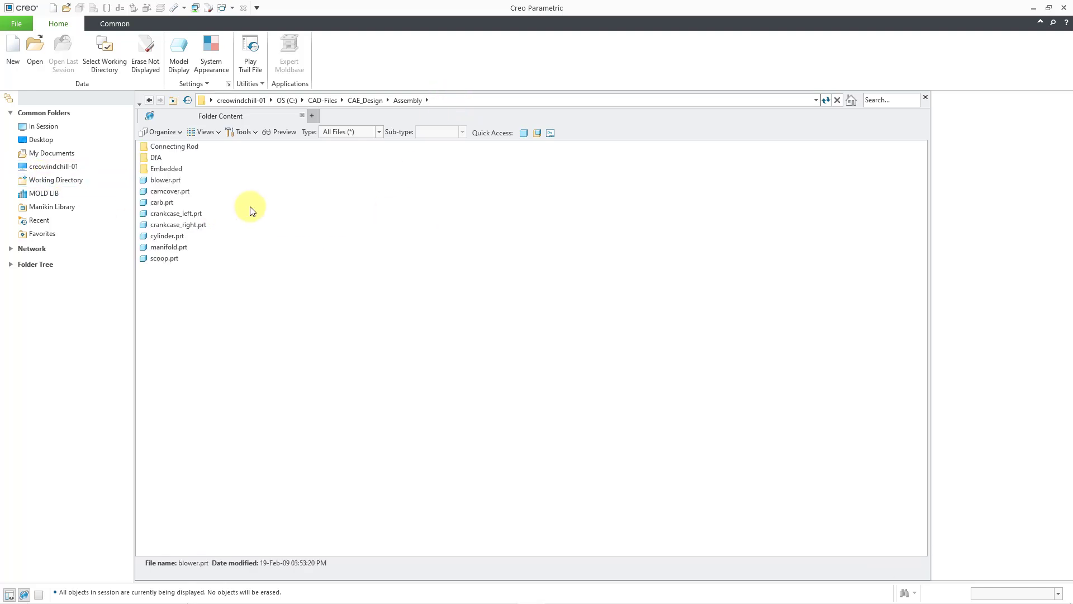
left_click(174, 169)
right_click(177, 170)
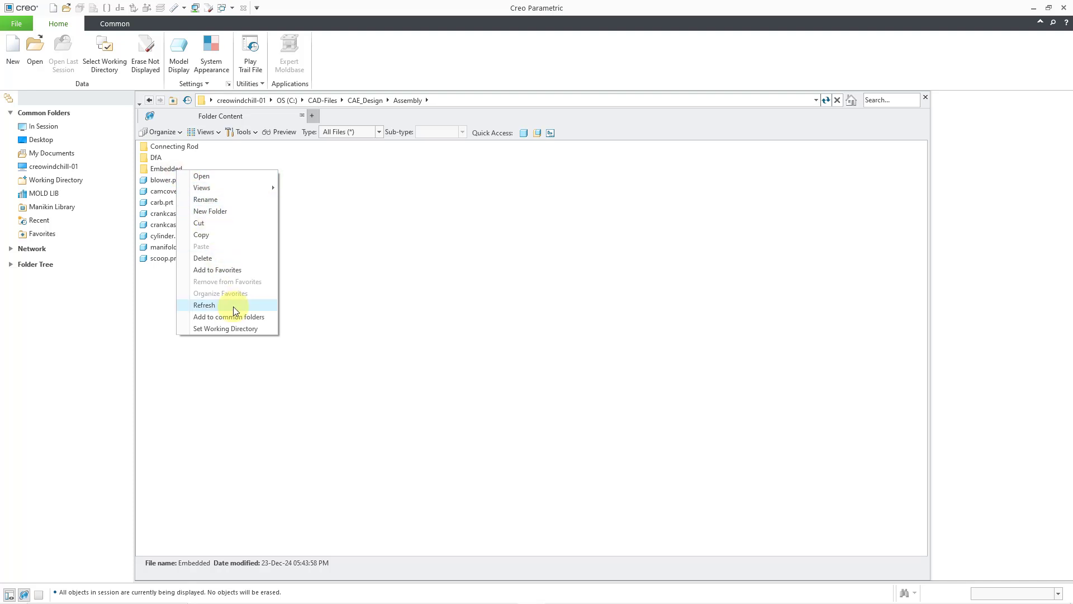
left_click(239, 328)
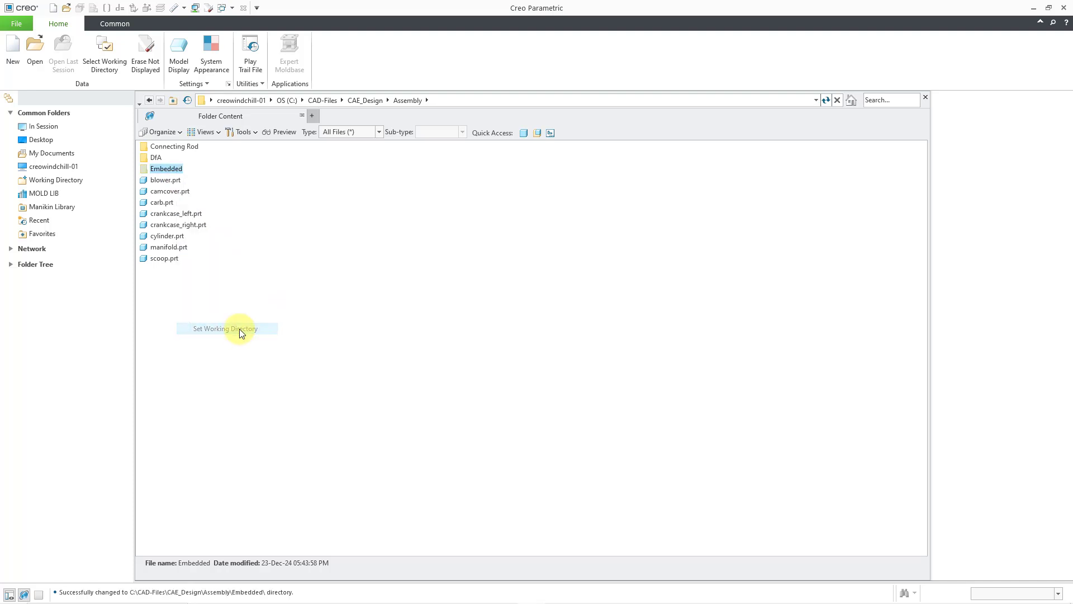
left_click(74, 181)
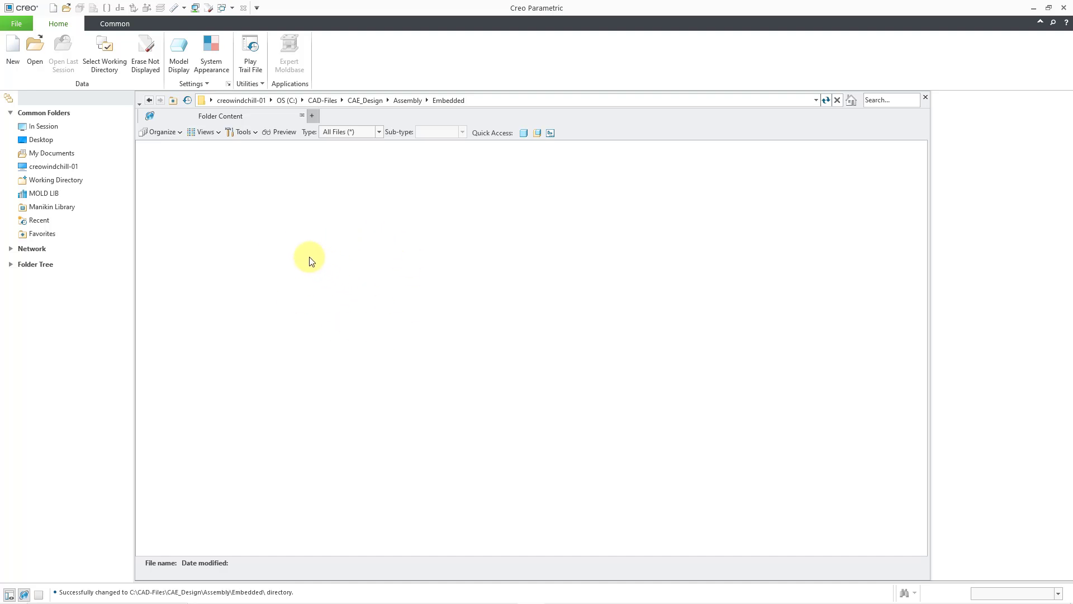
Create a new design assembly named vehicle using the default template
left_click(12, 53)
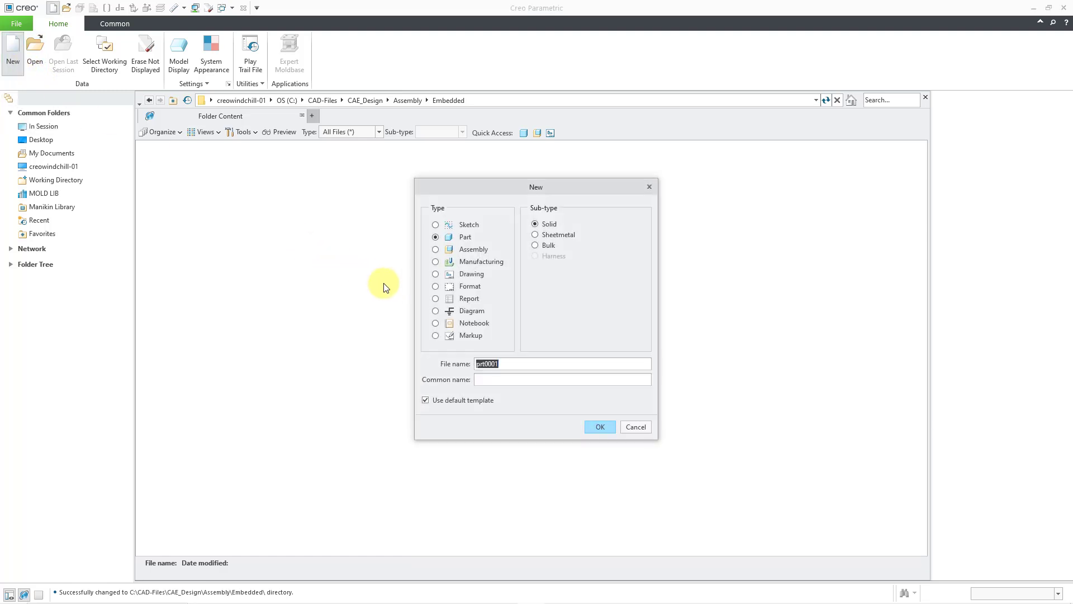
left_click(473, 250)
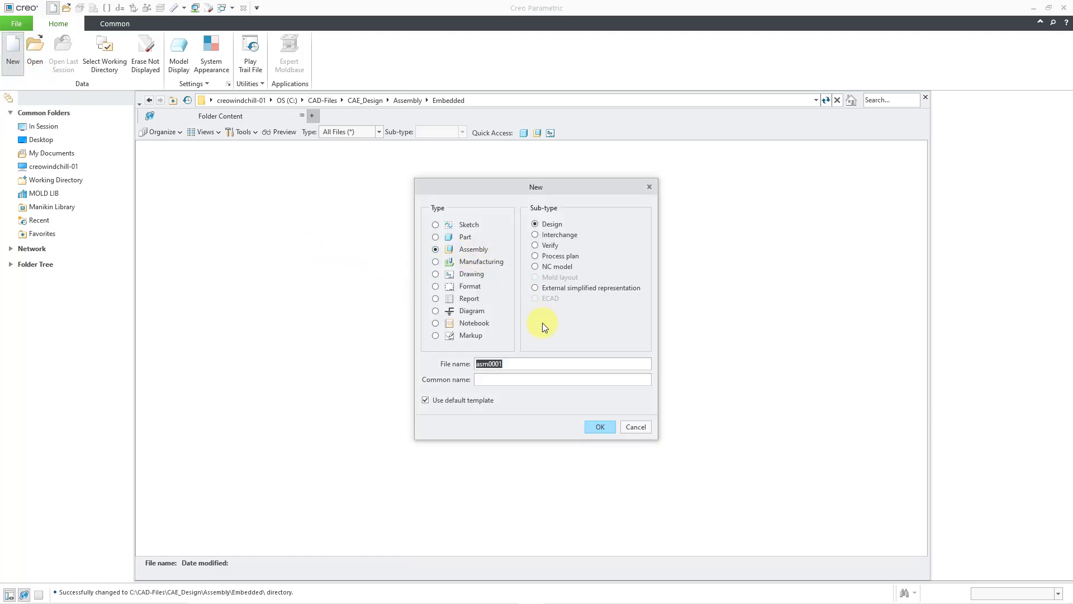
type("vehicle")
left_click(600, 427)
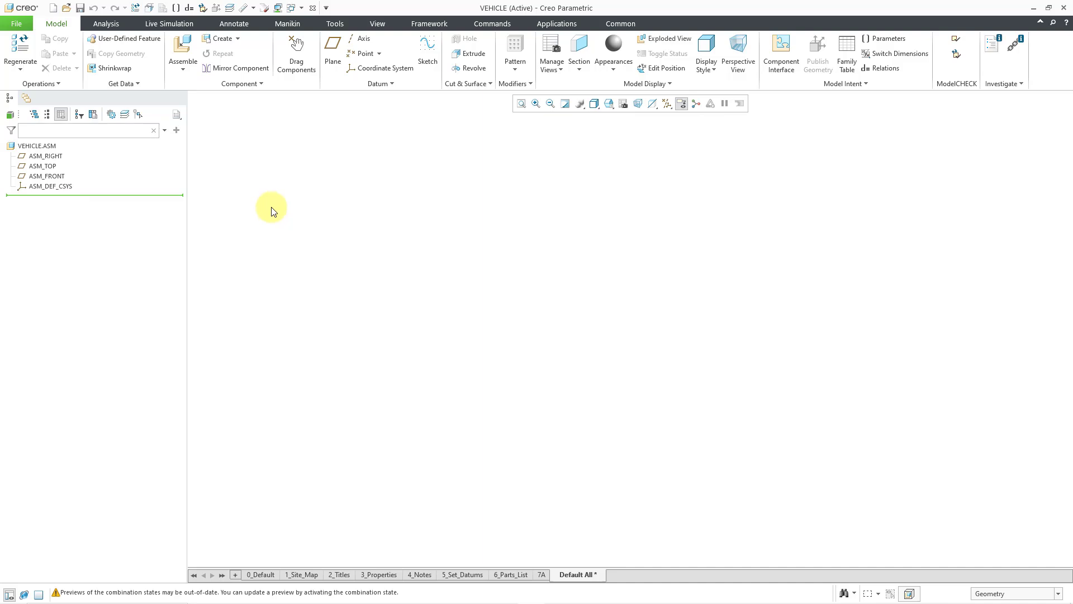
Create a solid part component named structural, copied from mcae_part_metric_mbd.prt, and place it with the Default constraint
left_click(226, 42)
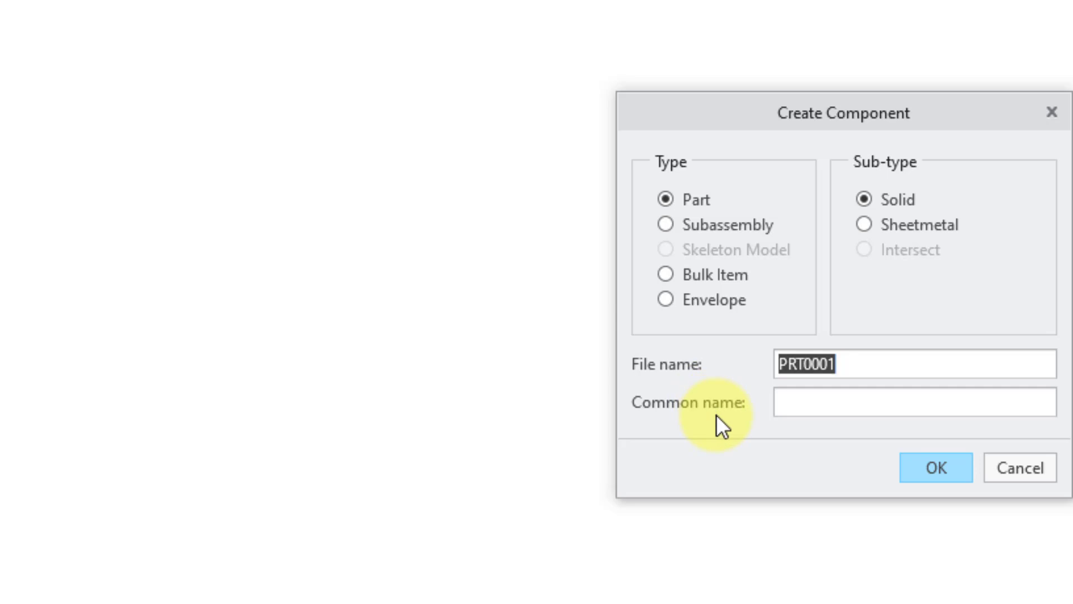
type("stru")
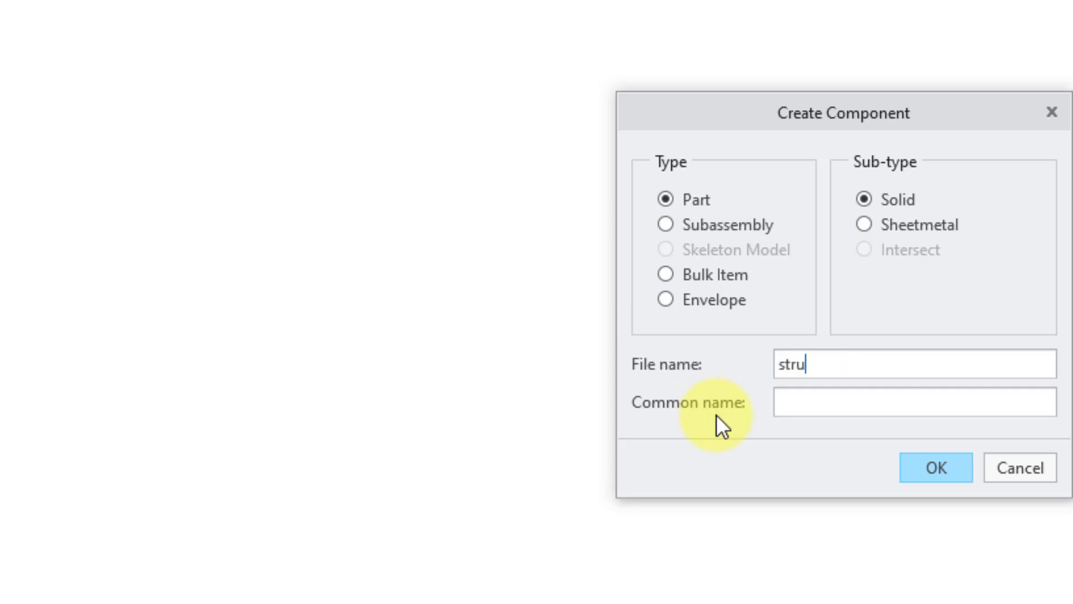
type("ctural")
left_click(927, 470)
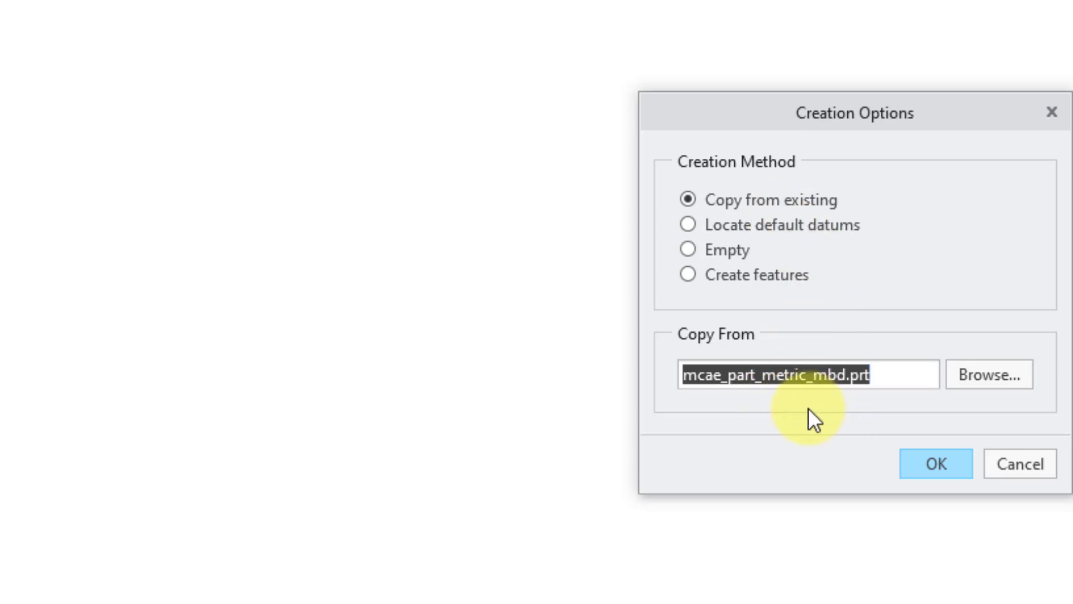
left_click(938, 466)
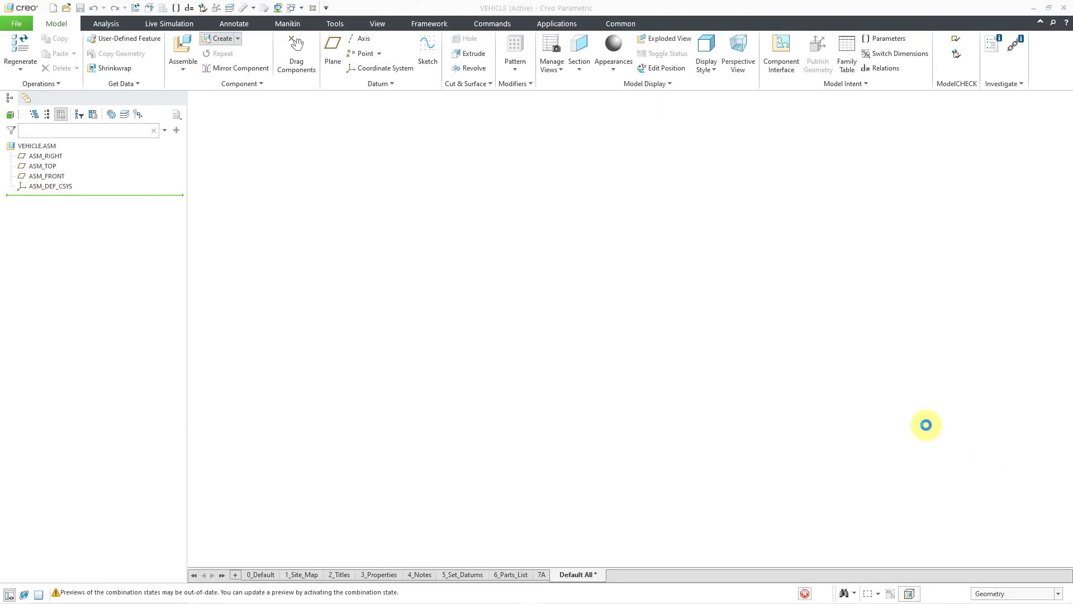
right_click(454, 297)
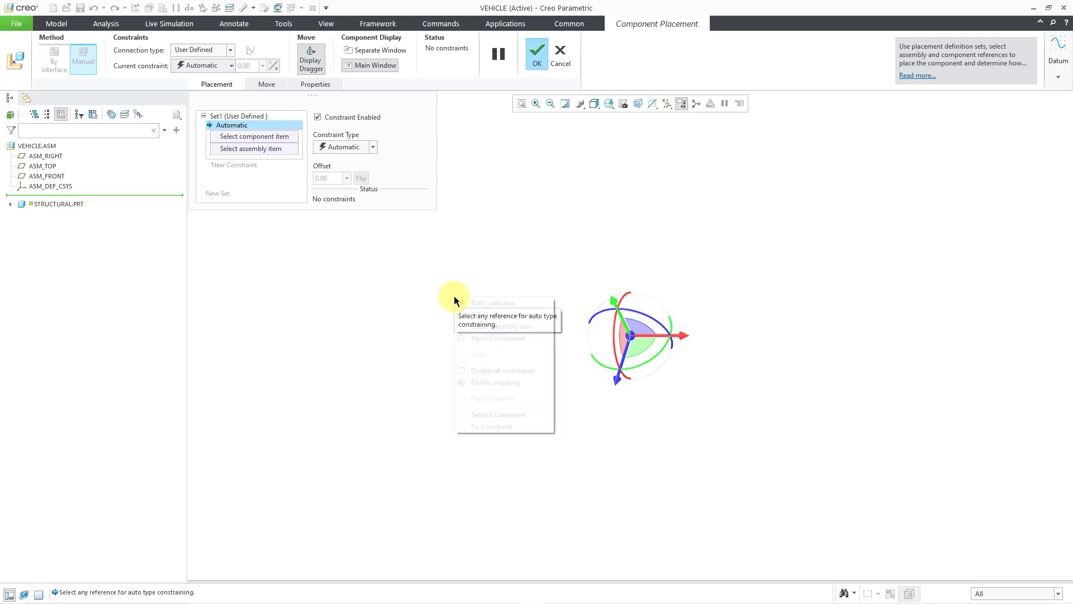
left_click(512, 417)
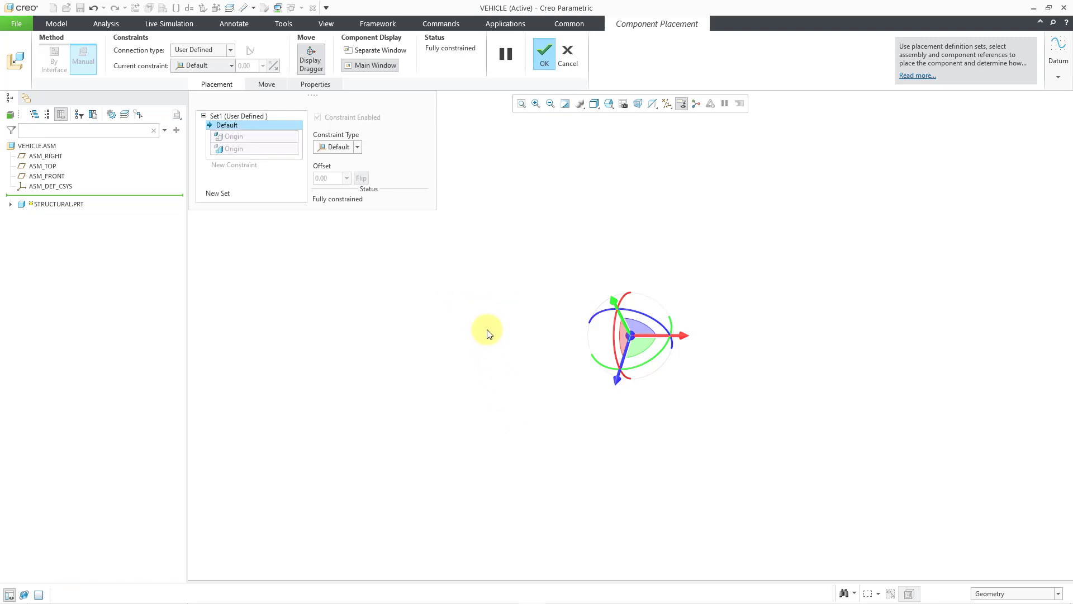
middle_click(488, 334)
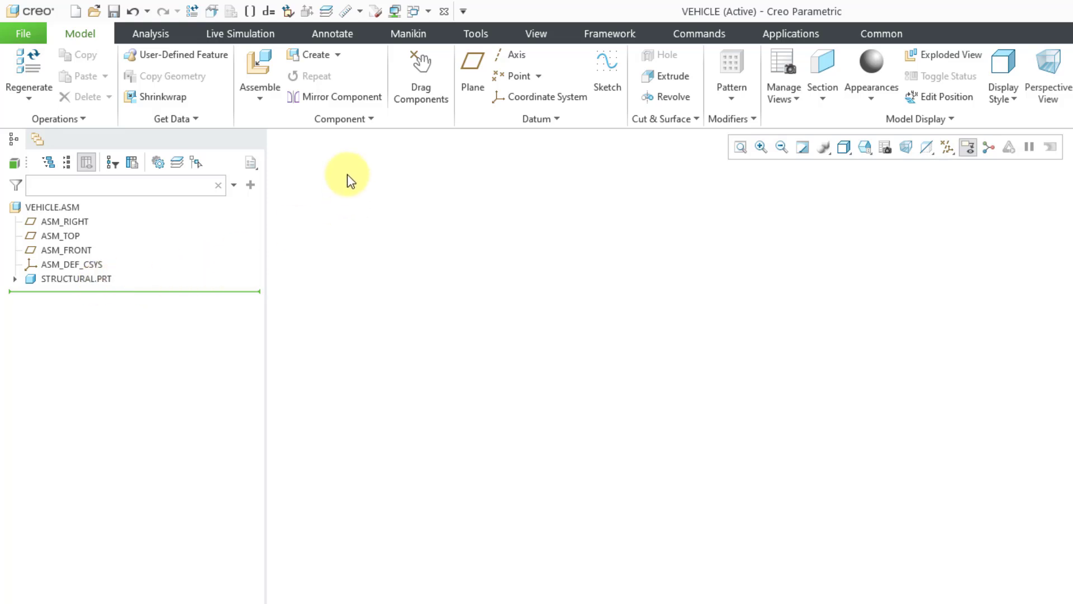
Create an embedded standard subassembly named electrical, copied from mcae_assy_creo7_metric.asm, and place it with the Default constraint
left_click(338, 55)
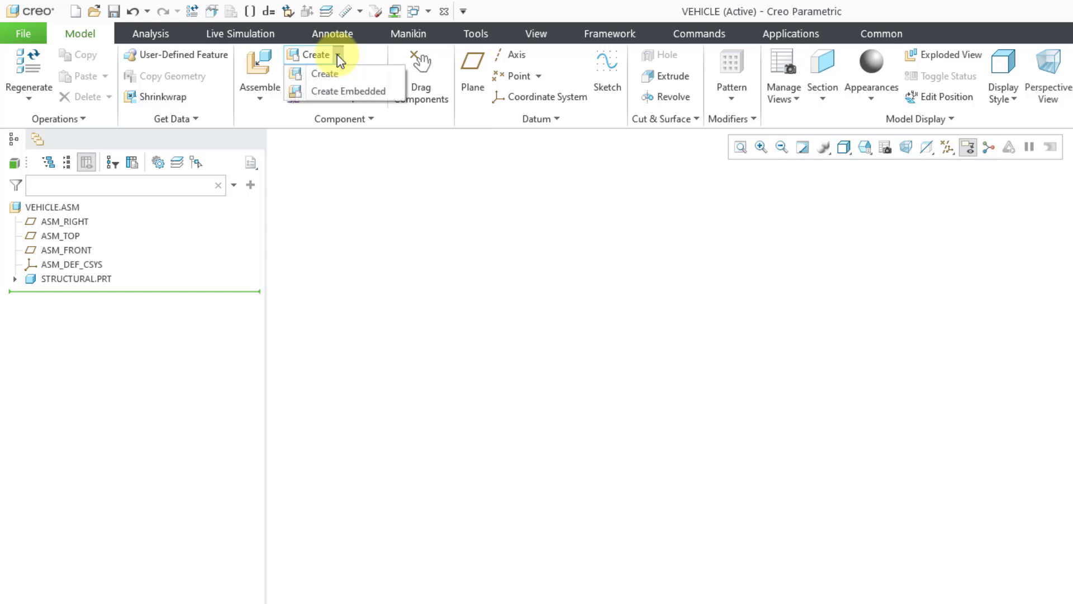
left_click(358, 92)
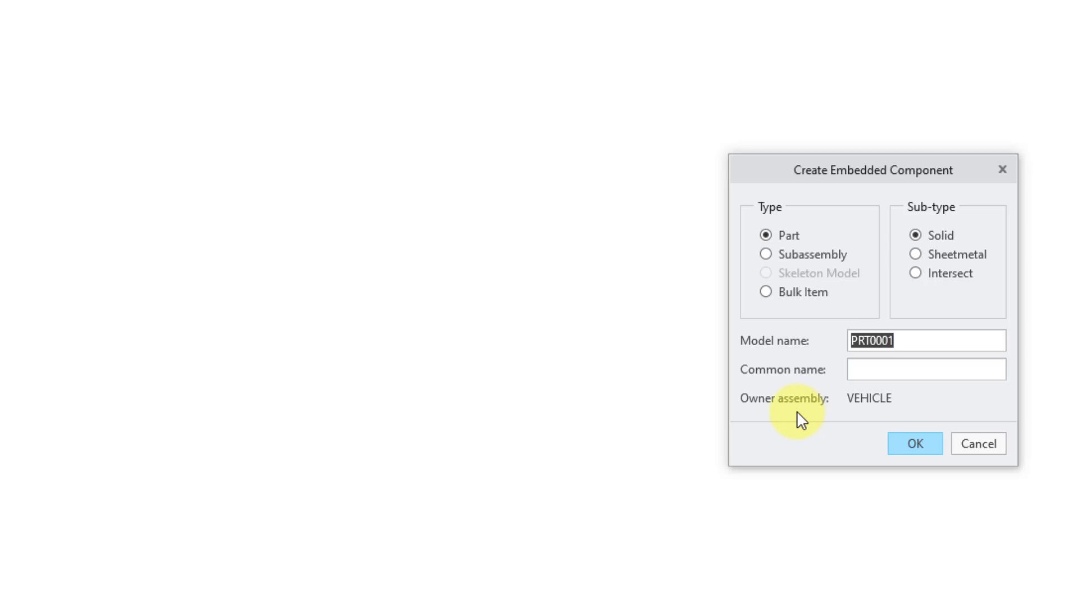
left_click(766, 255)
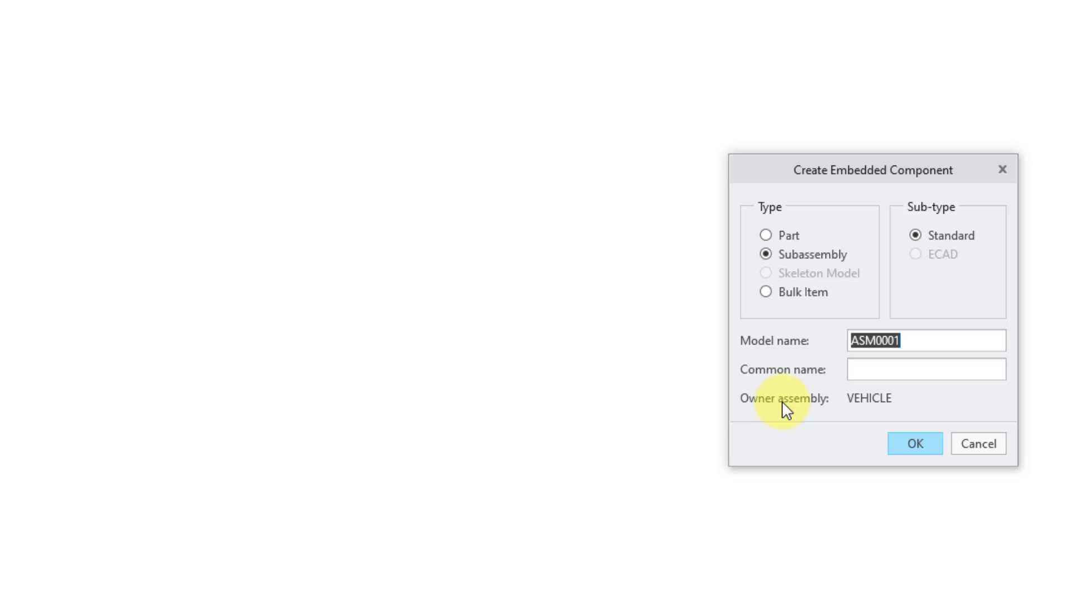
type("ele")
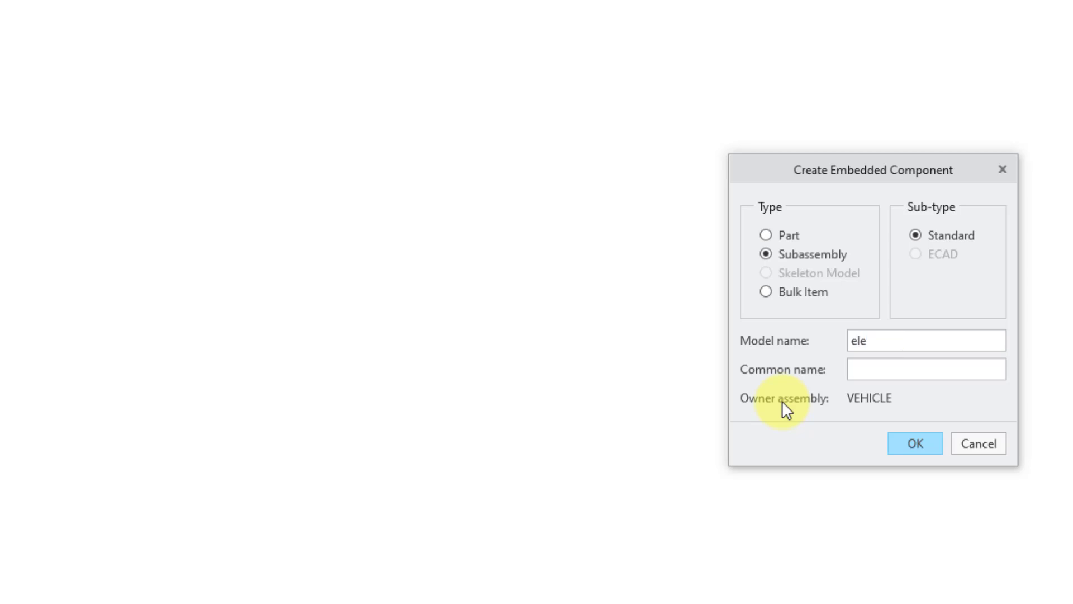
type("ctrical")
left_click(909, 445)
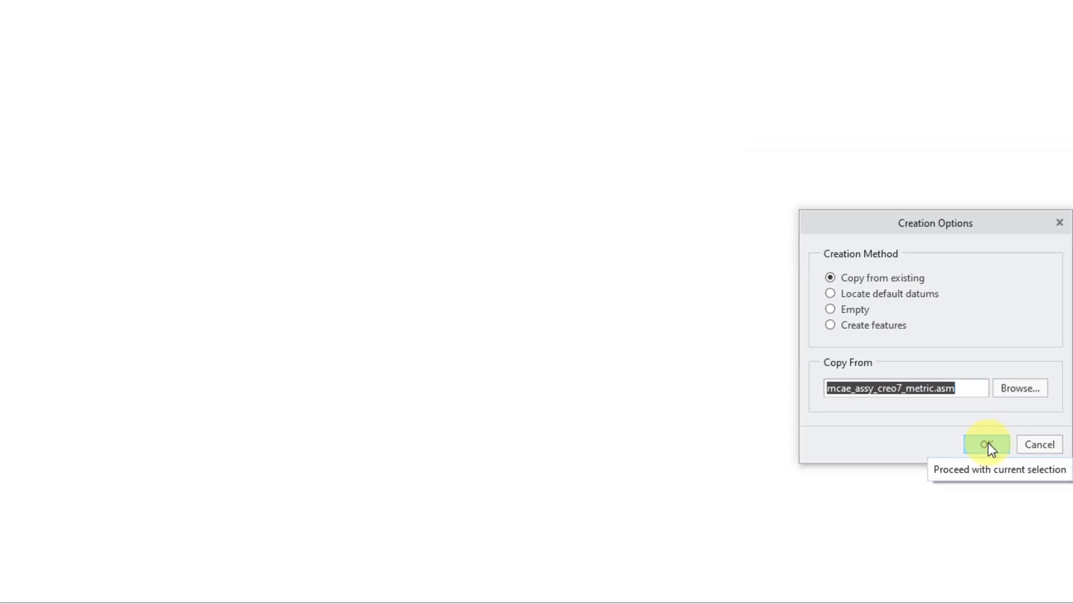
left_click(988, 444)
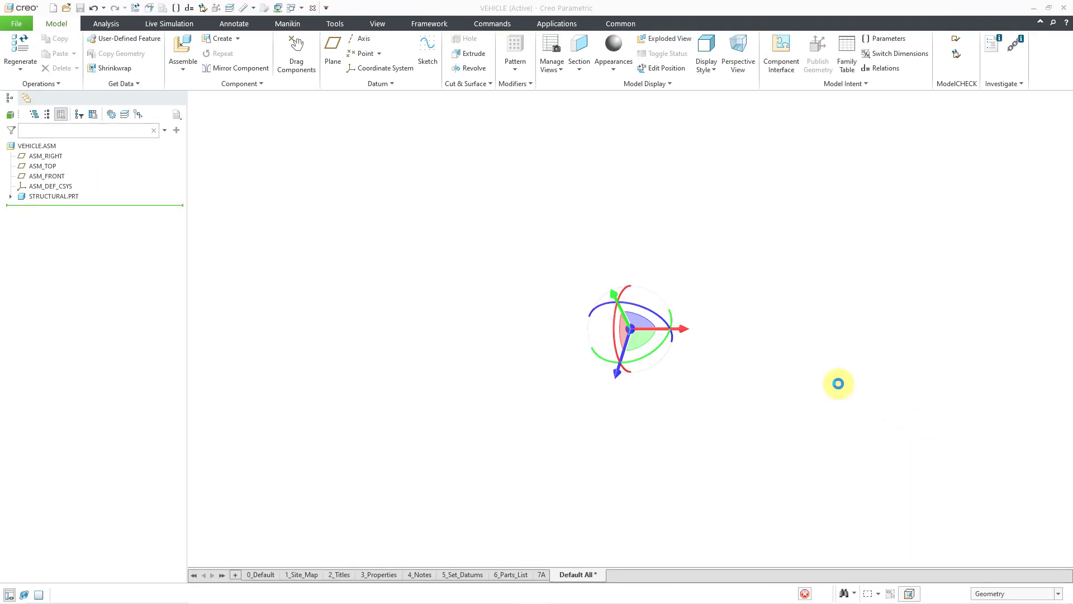
right_click(715, 332)
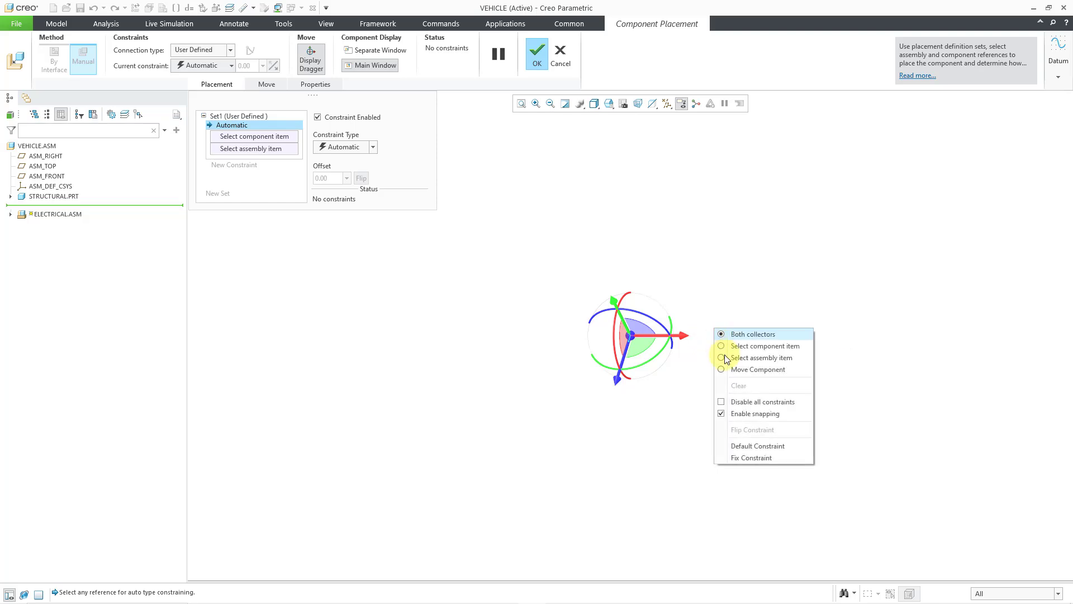
left_click(750, 446)
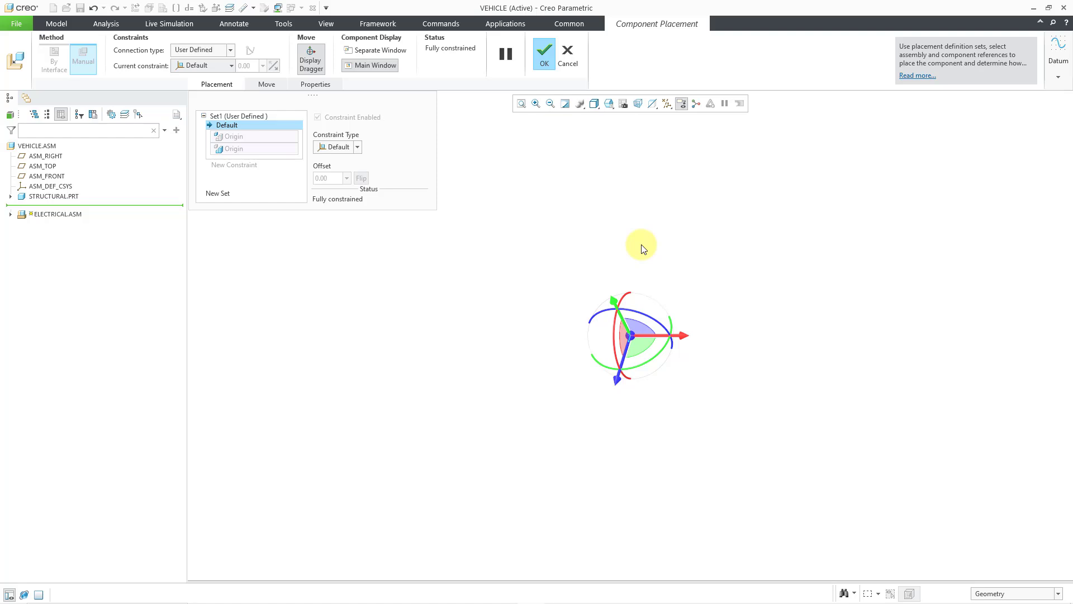
middle_click(643, 249)
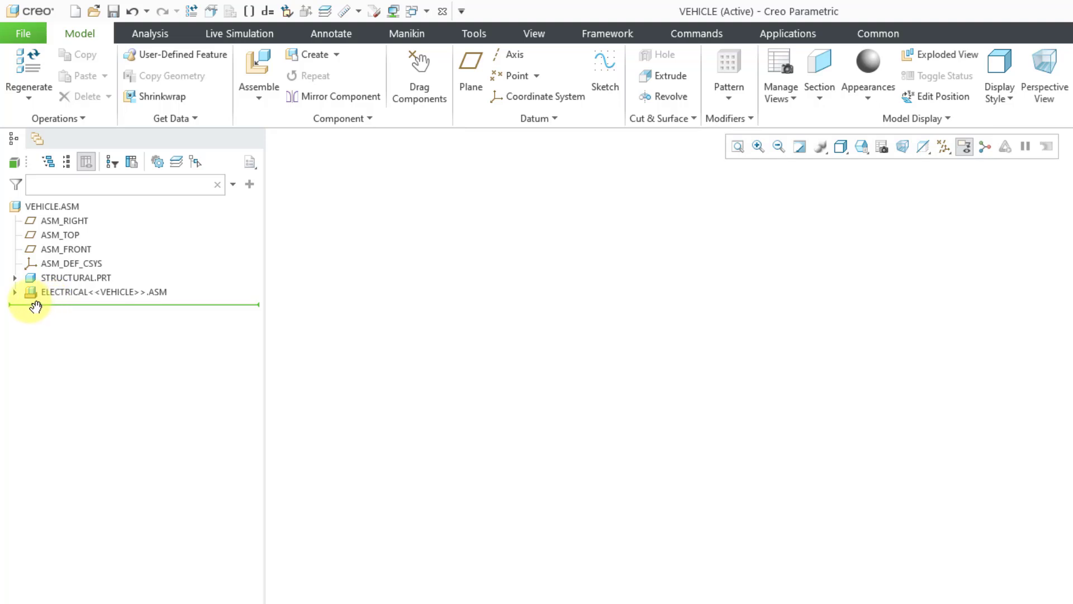
Activate the electrical subassembly and create an embedded solid part named battery in it, copied from mcae_part_metric_mbd.prt
right_click(119, 301)
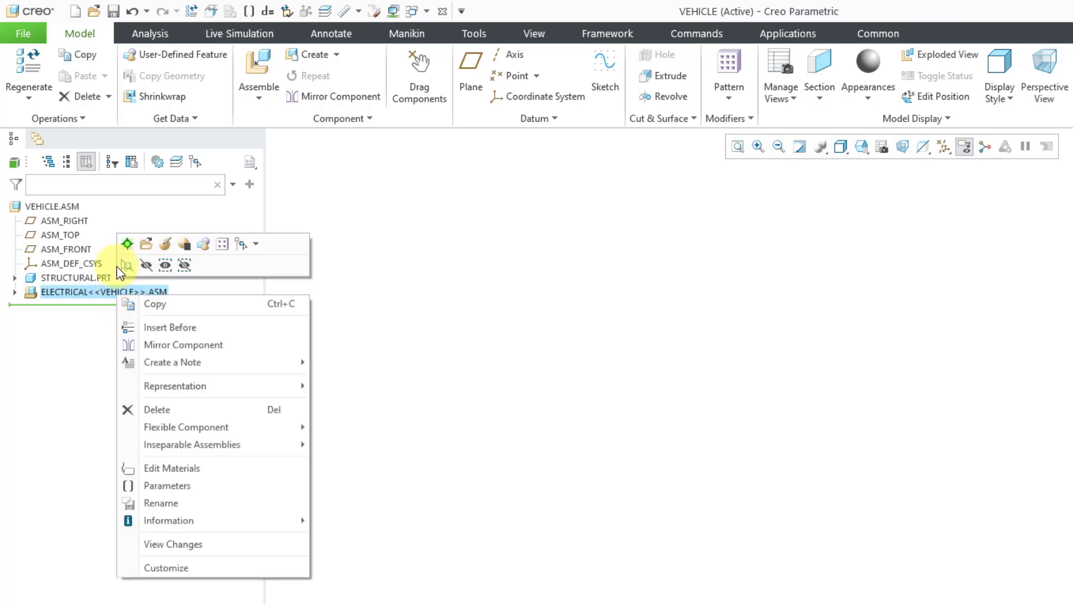
left_click(128, 244)
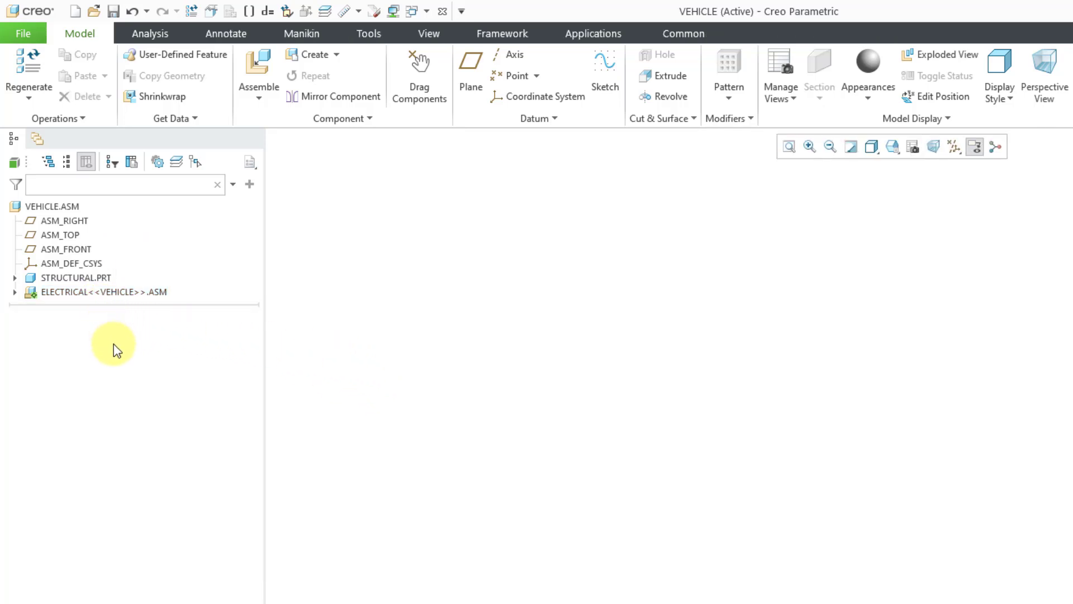
left_click(337, 59)
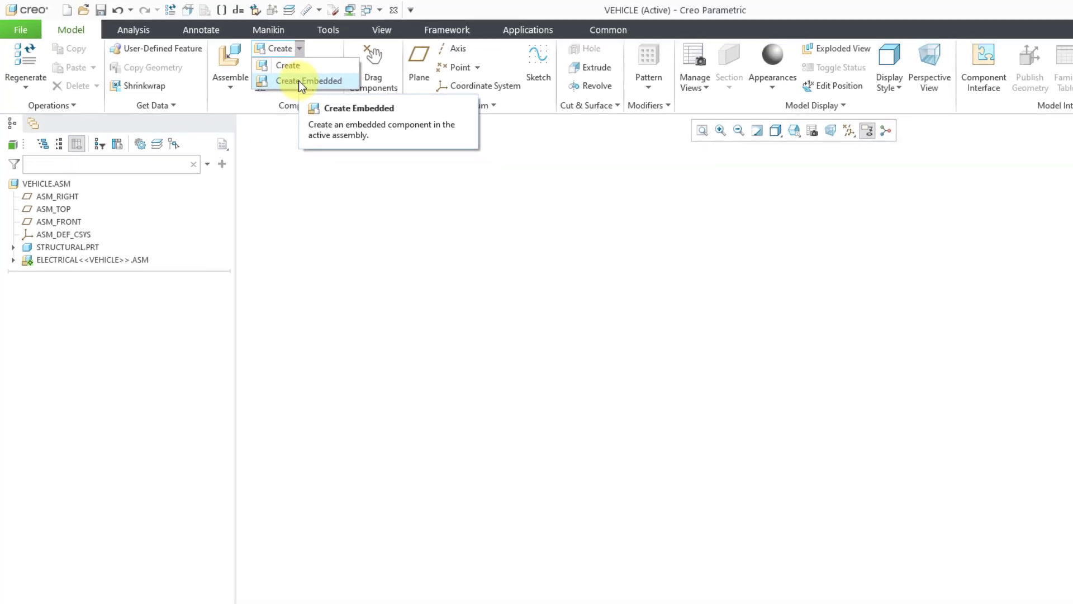
left_click(241, 64)
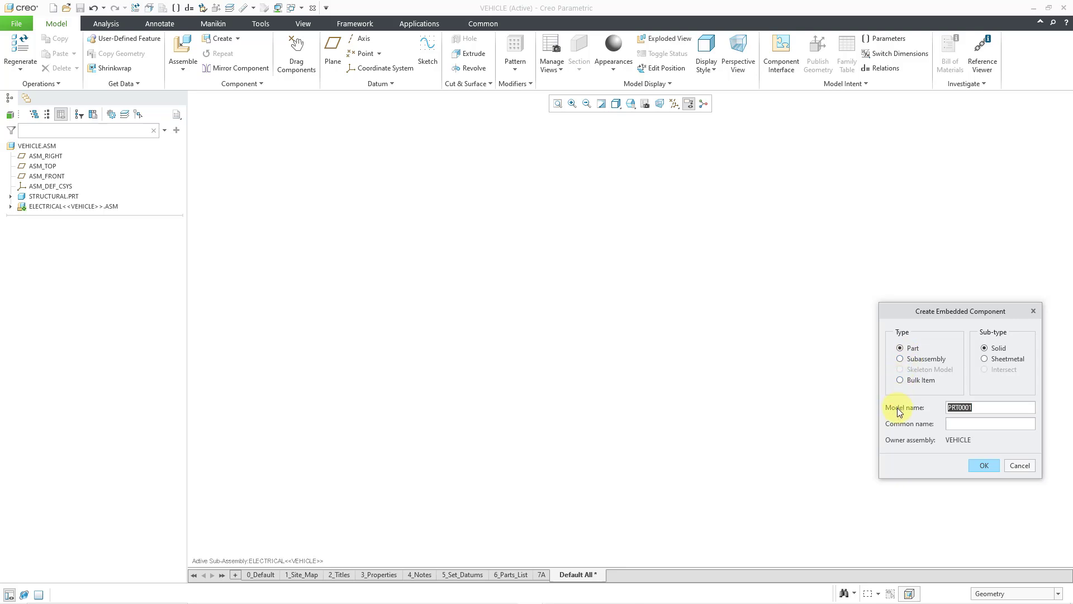
type("battery")
left_click(983, 465)
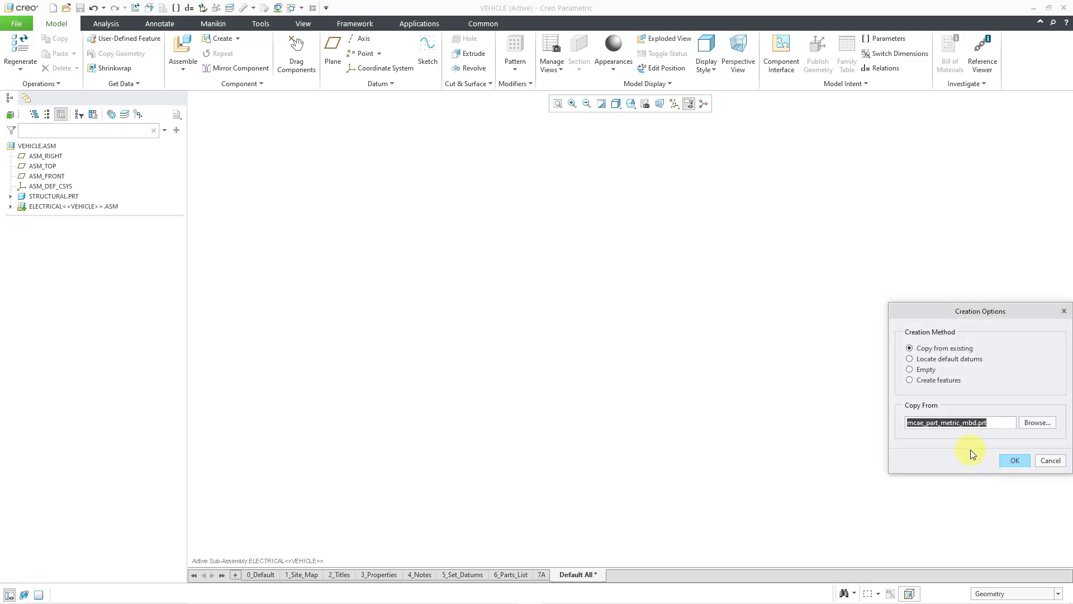
left_click(1003, 464)
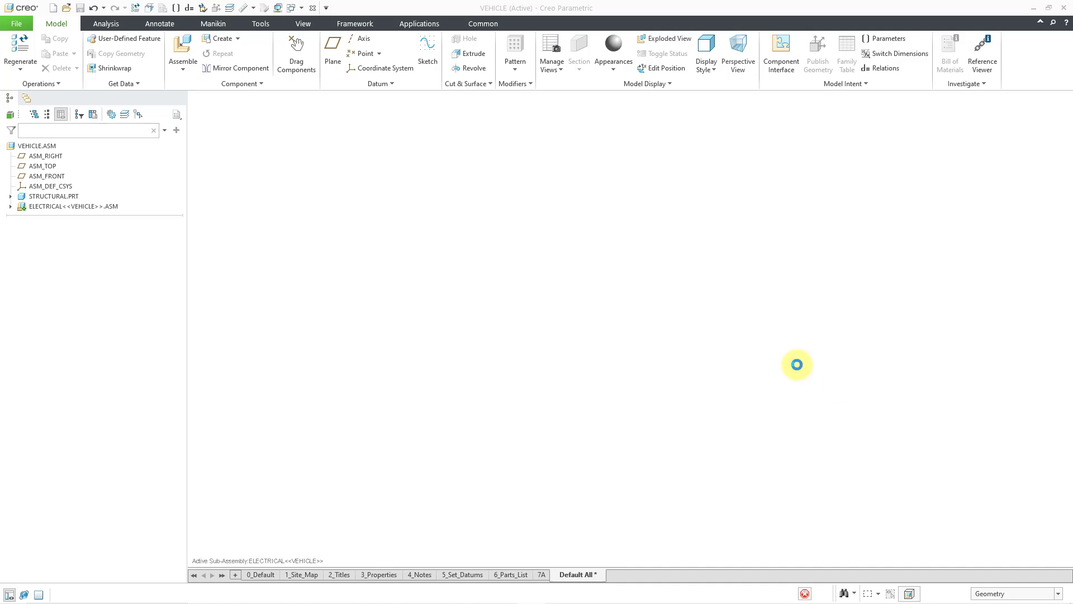
Place the battery part in the electrical subassembly with the Default constraint
right_click(632, 293)
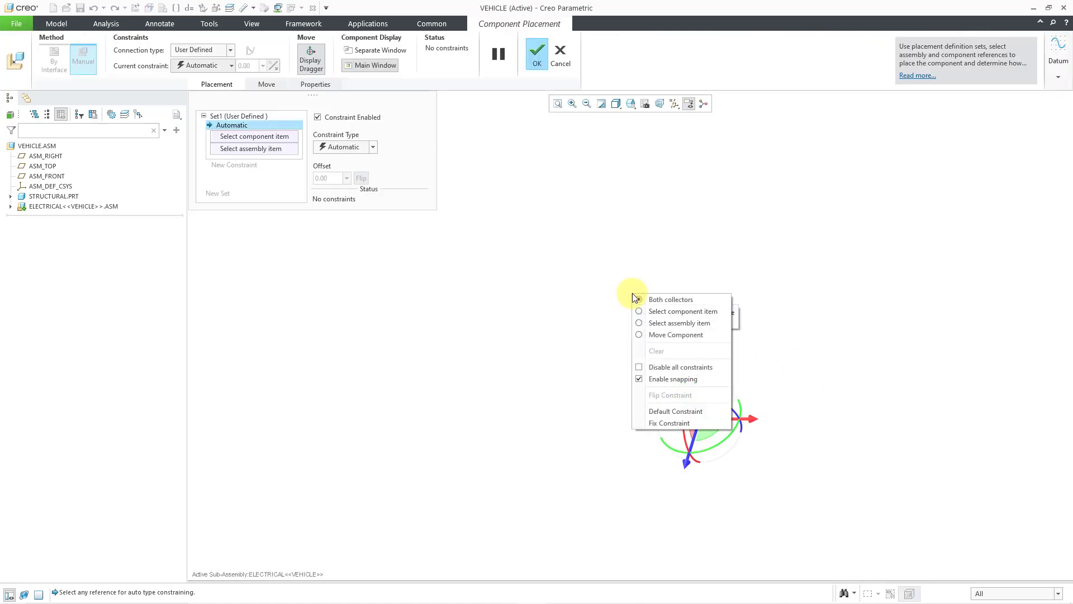
left_click(681, 412)
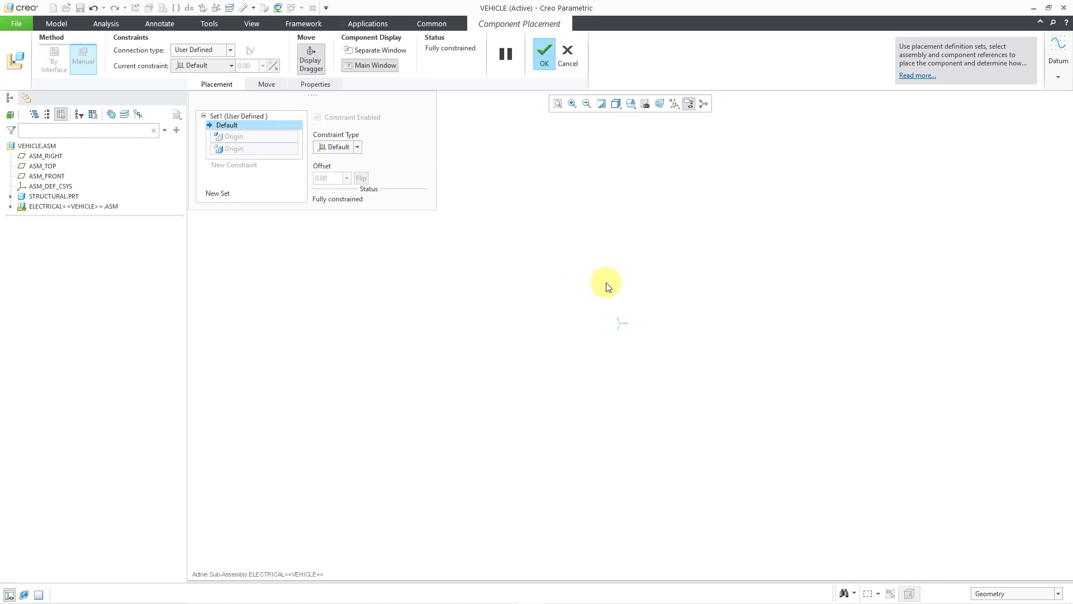
middle_click(584, 287)
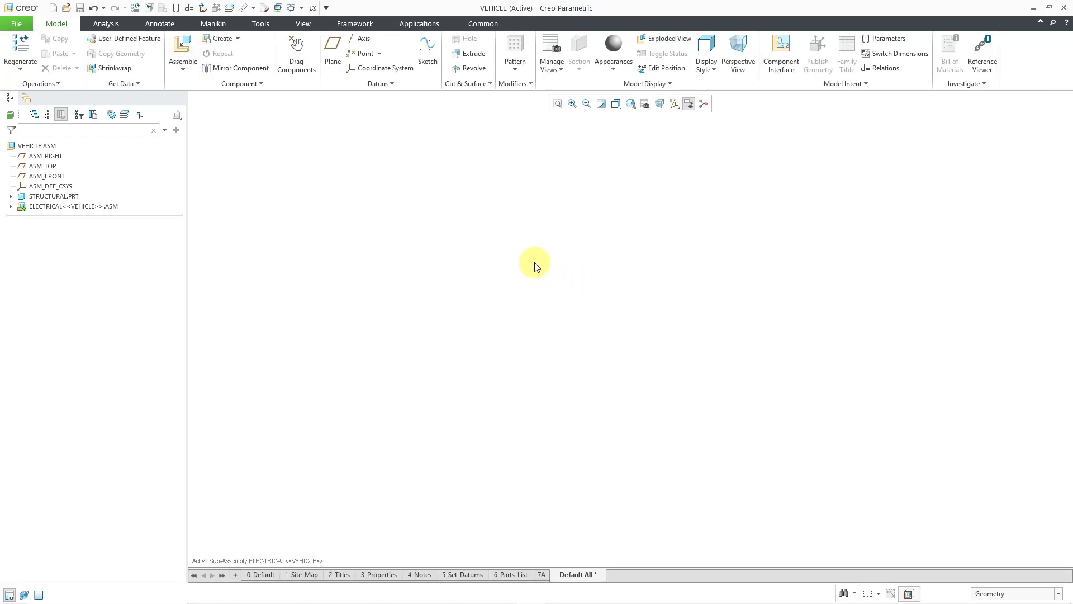
Expand the electrical subassembly in the model tree and activate the top-level vehicle assembly
left_click(10, 206)
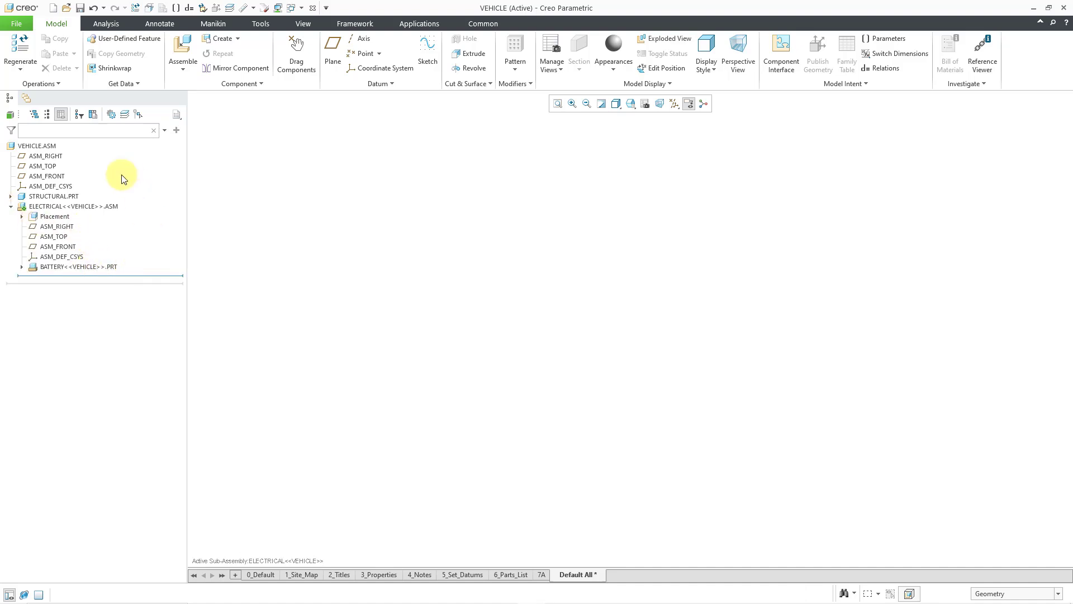
left_click(52, 147)
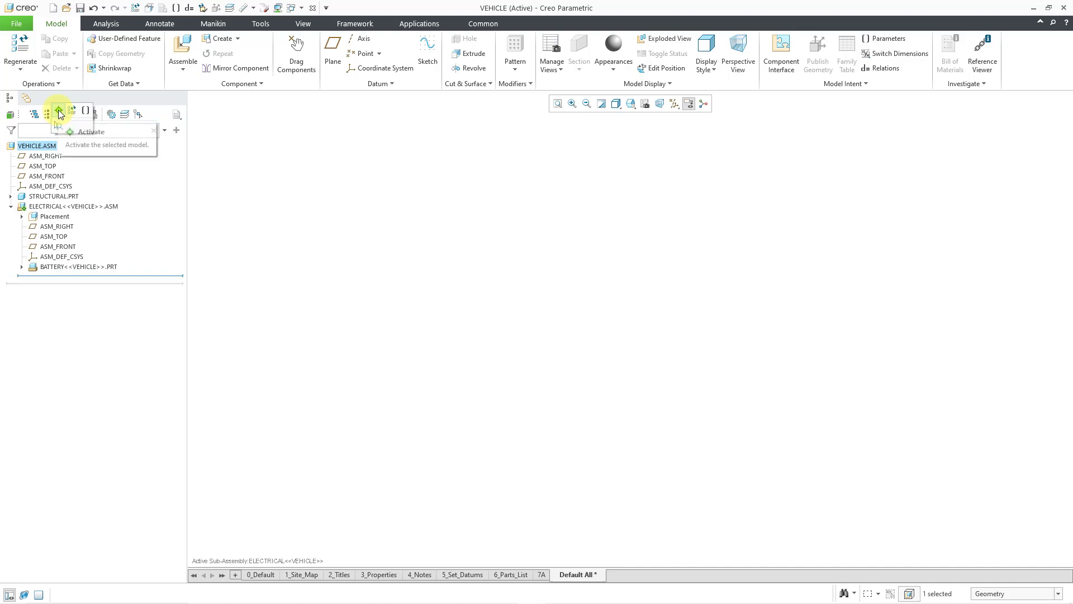
left_click(55, 114)
left_click(263, 230)
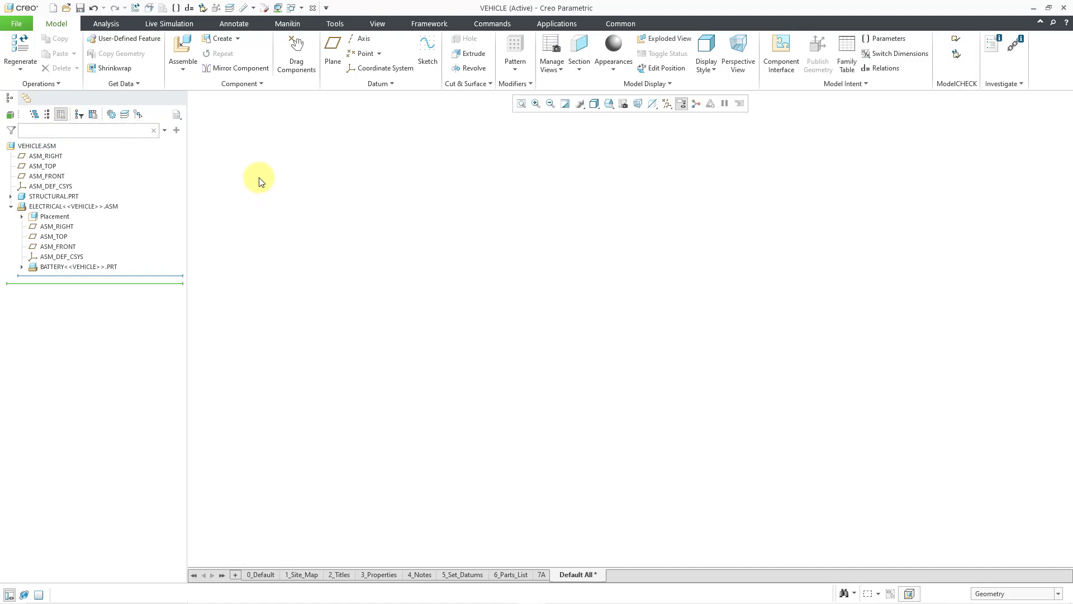
Create an embedded solid part named interface in the vehicle assembly, copied from the existing template part, and place it with the Default constraint
left_click(238, 39)
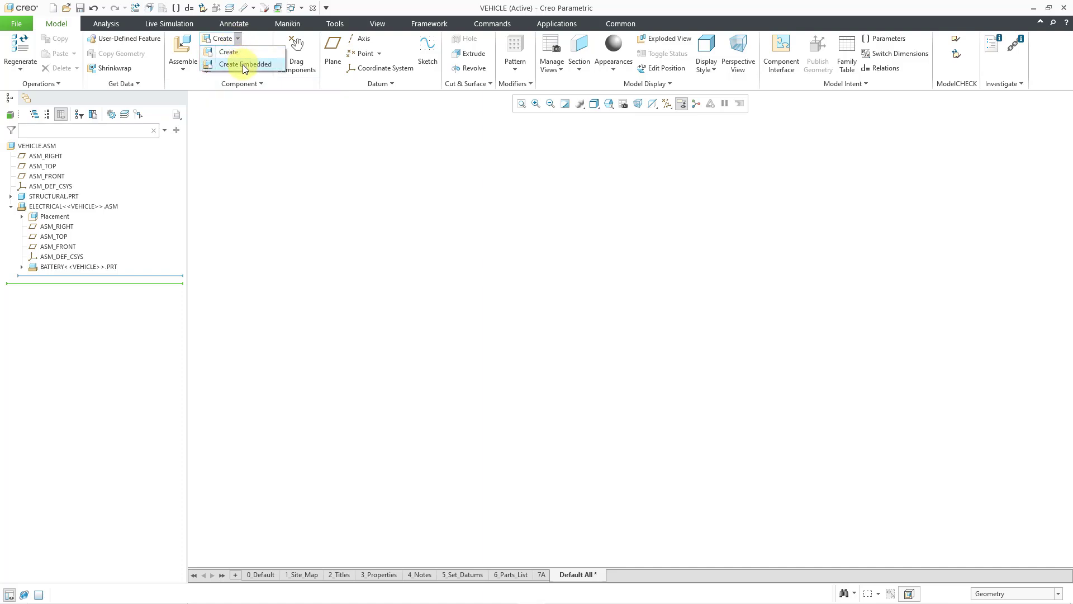
left_click(245, 64)
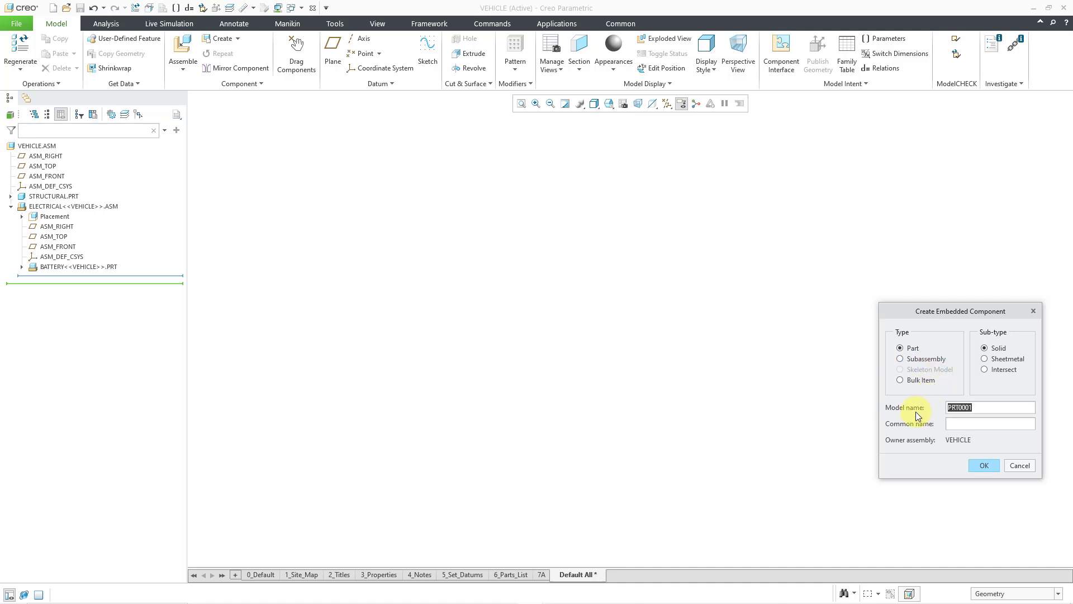
type("interface")
left_click(978, 467)
left_click(1015, 461)
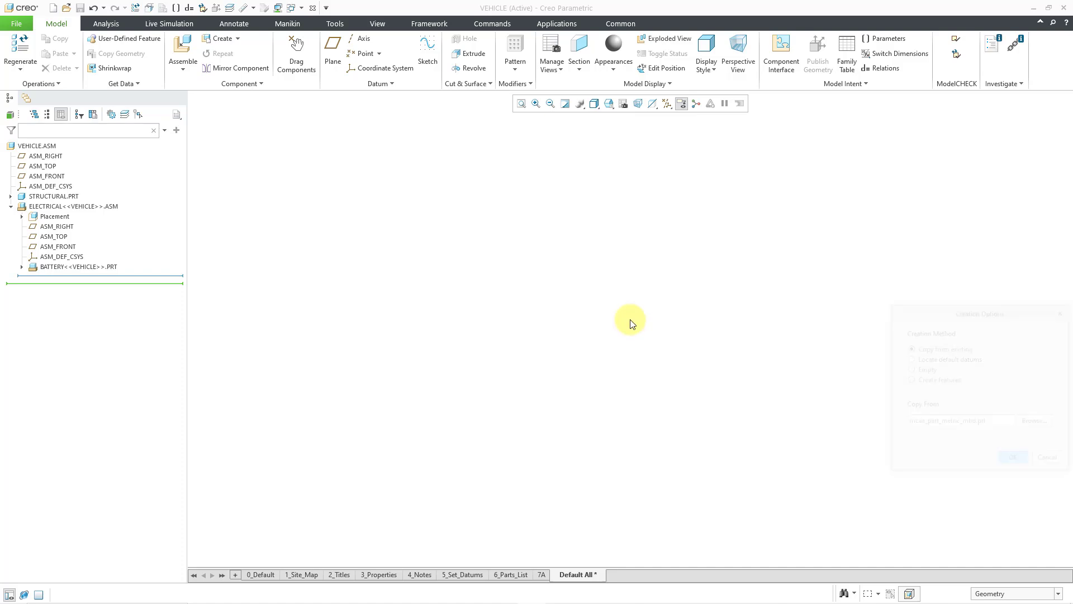
right_click(572, 251)
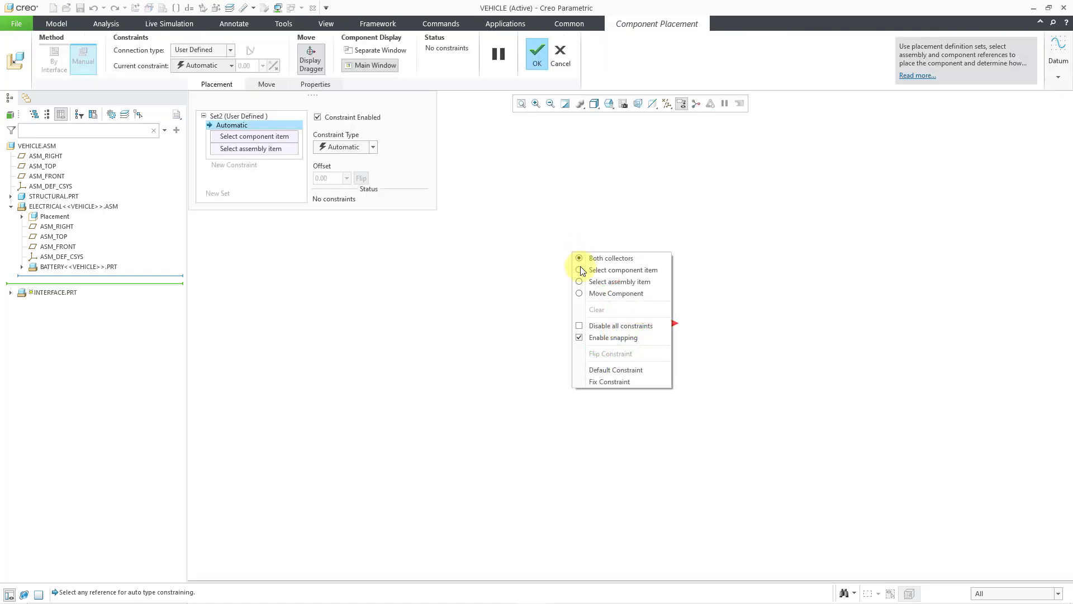
left_click(596, 366)
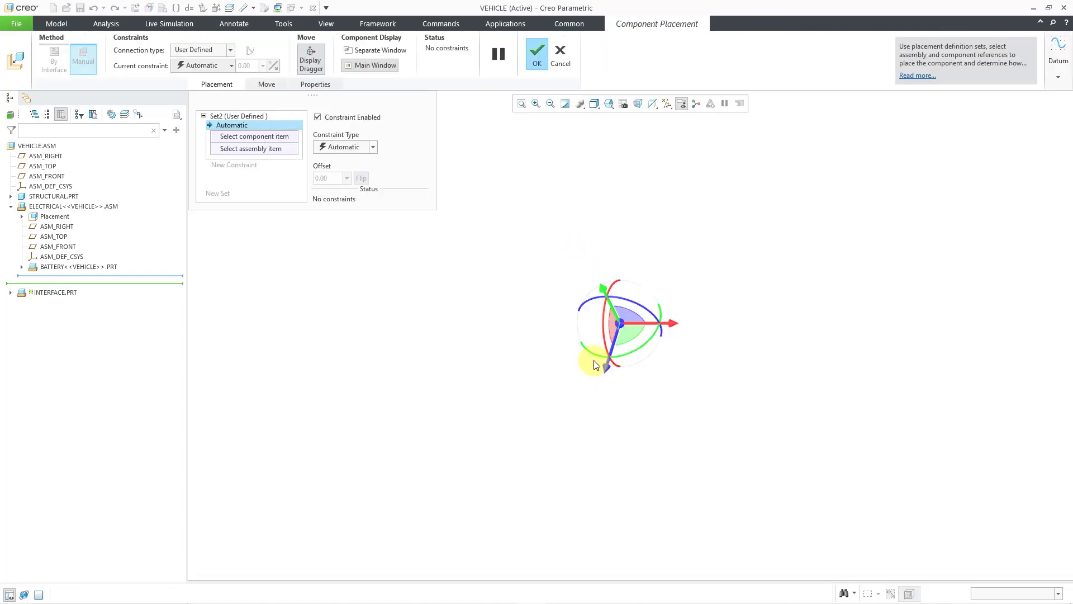
middle_click(464, 296)
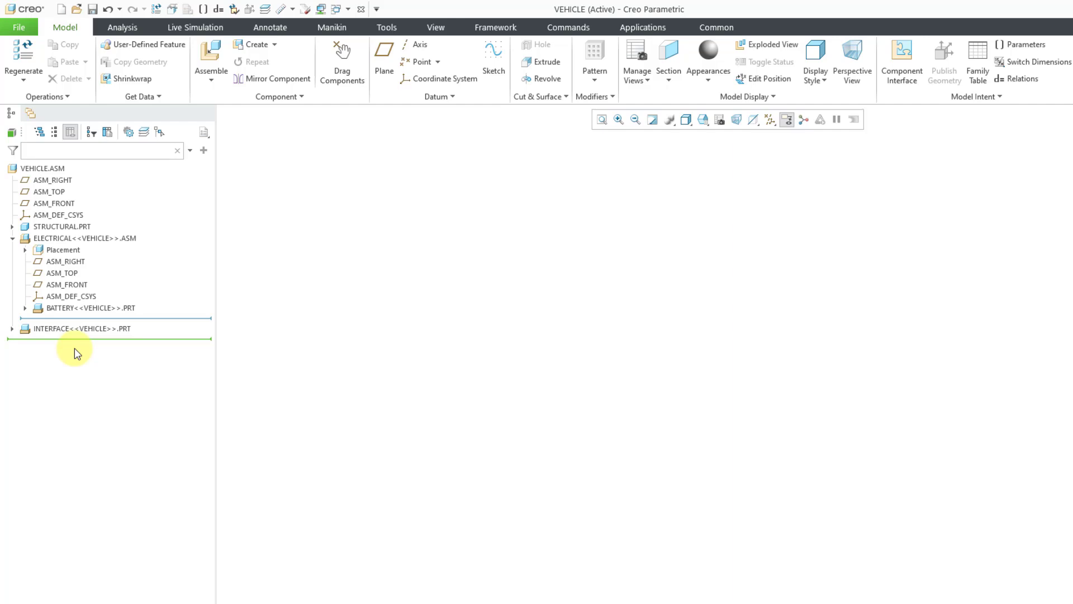
Display the working directory's contents in the folder browser and return to the model tree
left_click(35, 114)
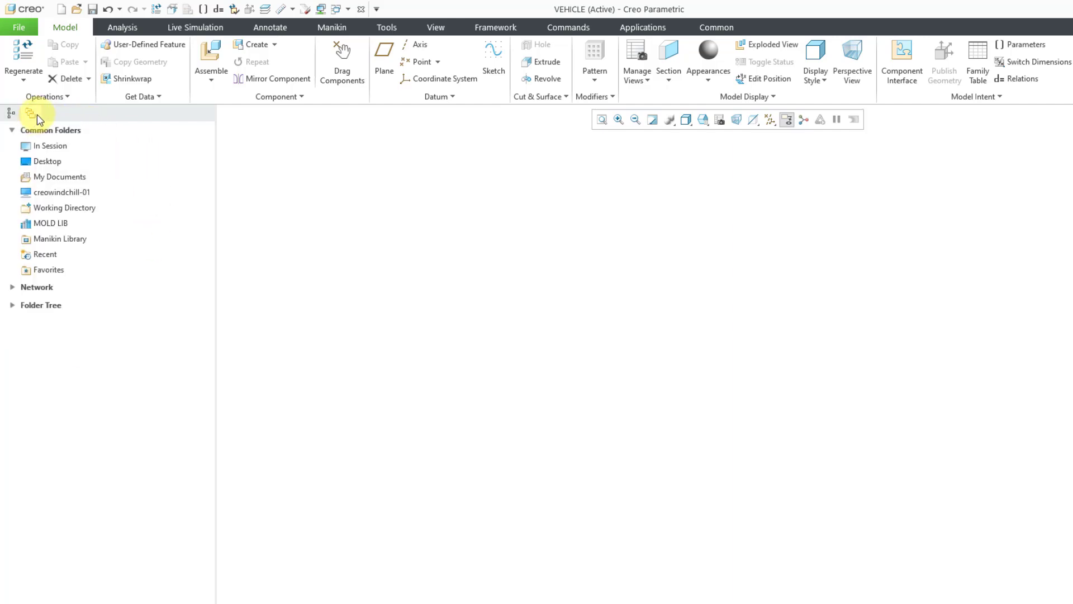
left_click(75, 211)
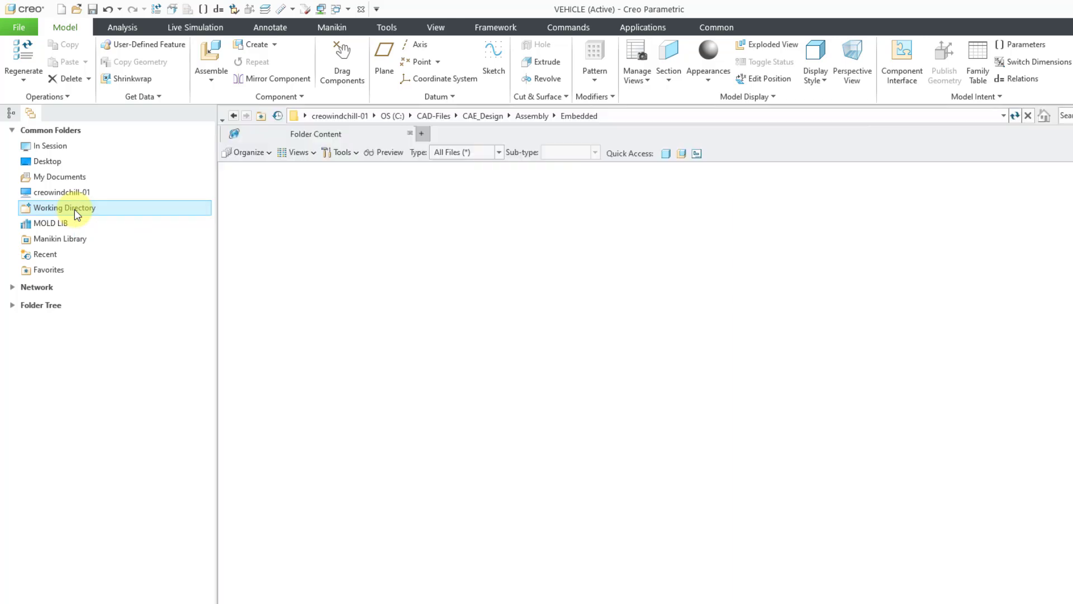
left_click(11, 113)
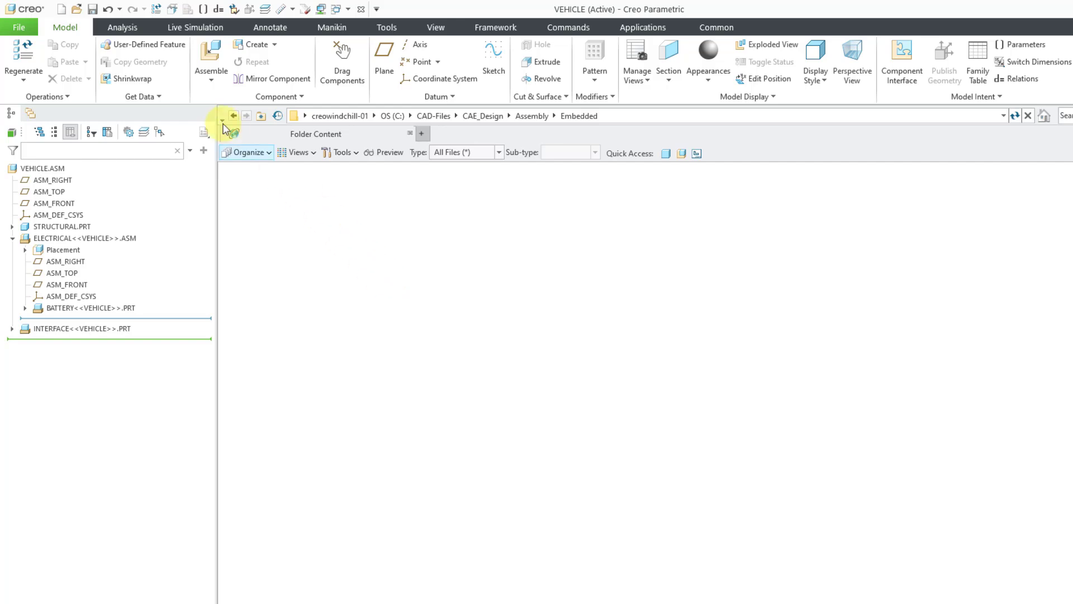
Save VEHICLE.ASM to the Embedded working directory and refresh the folder listing
left_click(93, 10)
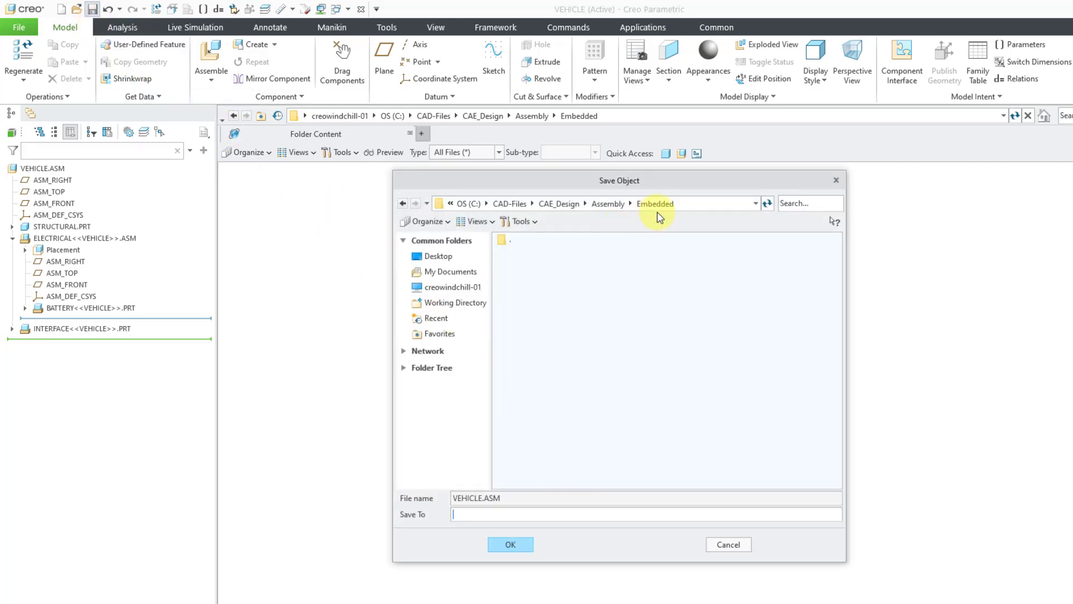
left_click(512, 543)
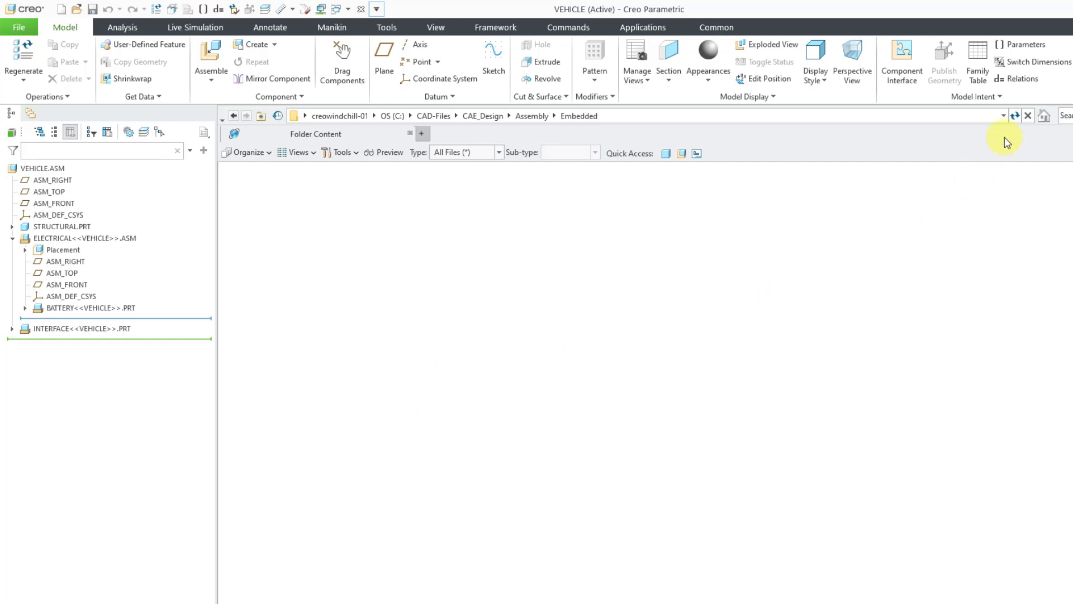
left_click(1013, 118)
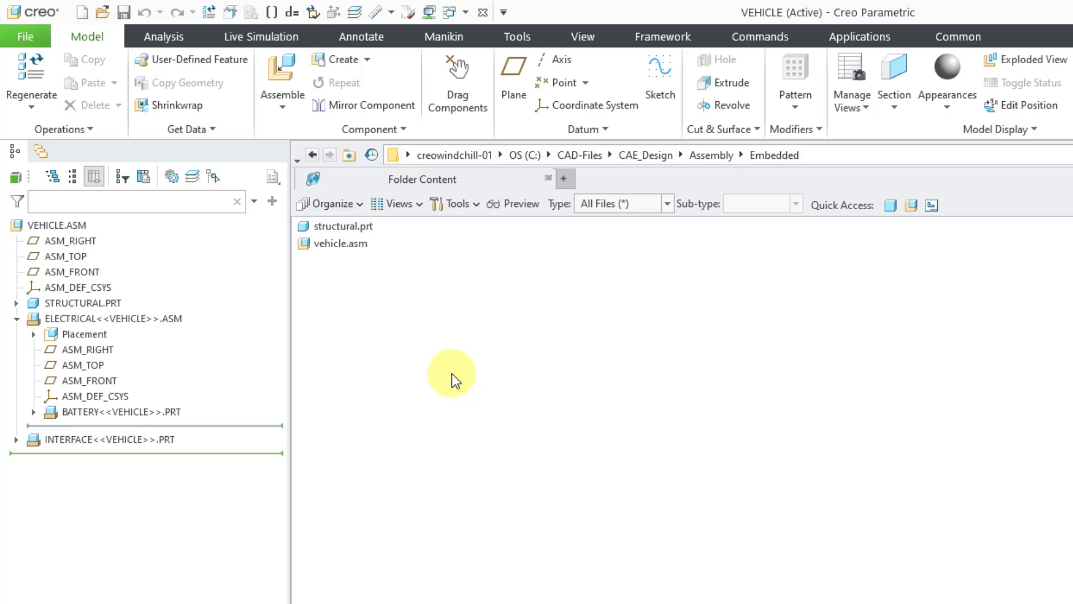
Show the available options for creating a component in the vehicle assembly
left_click(367, 61)
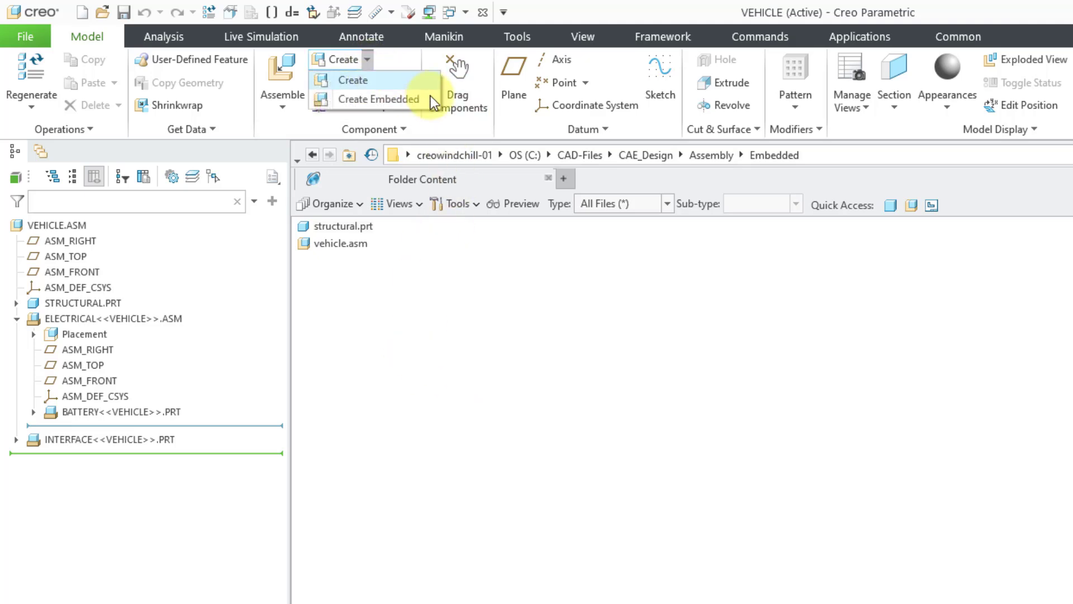